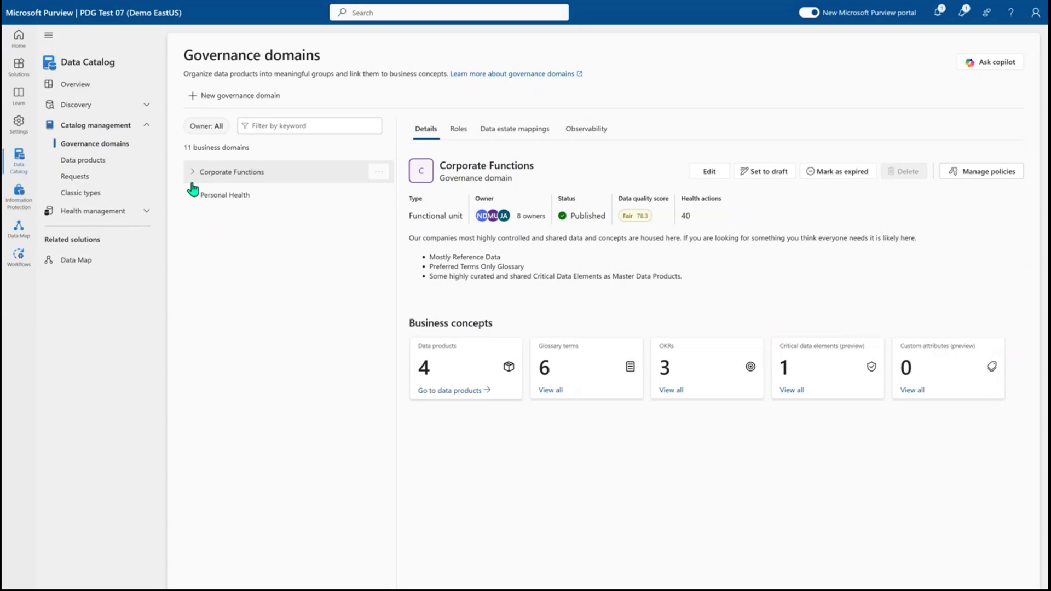
- Expand Corporate Functions in the Governance domains tree to reveal its child domains, including Sustainability
click(193, 174)
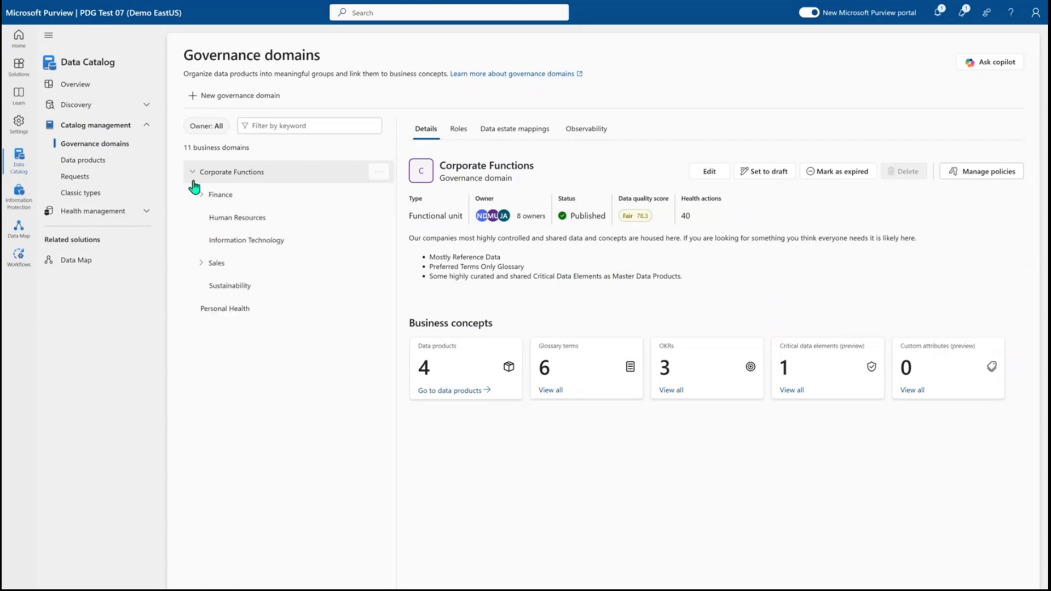
- Open Sustainability and show its Roles tab, listing 7 Governance Domain Owners and 8 Data Product Owners
click(226, 293)
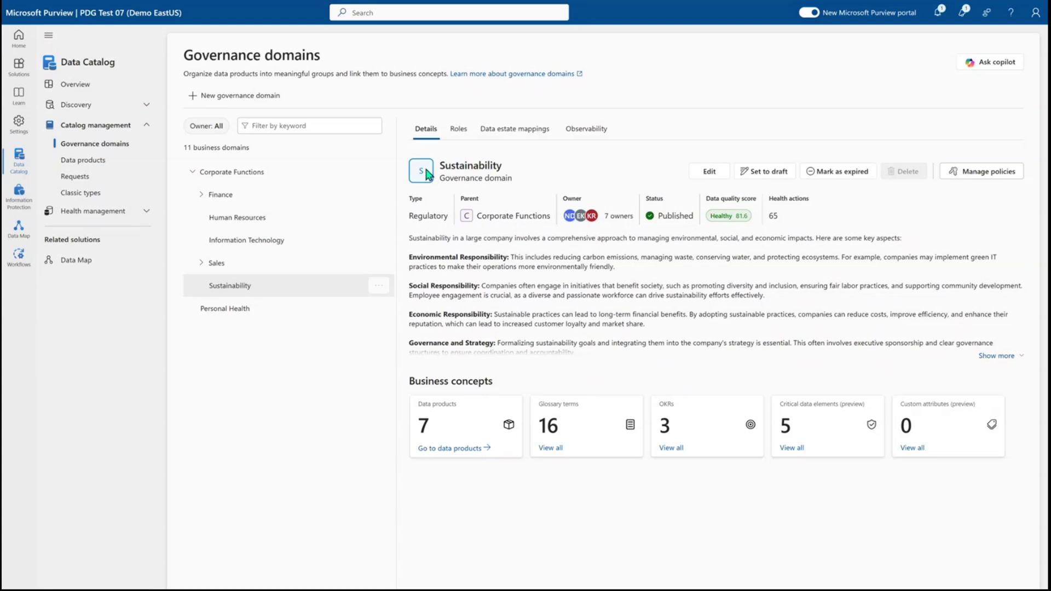
click(454, 134)
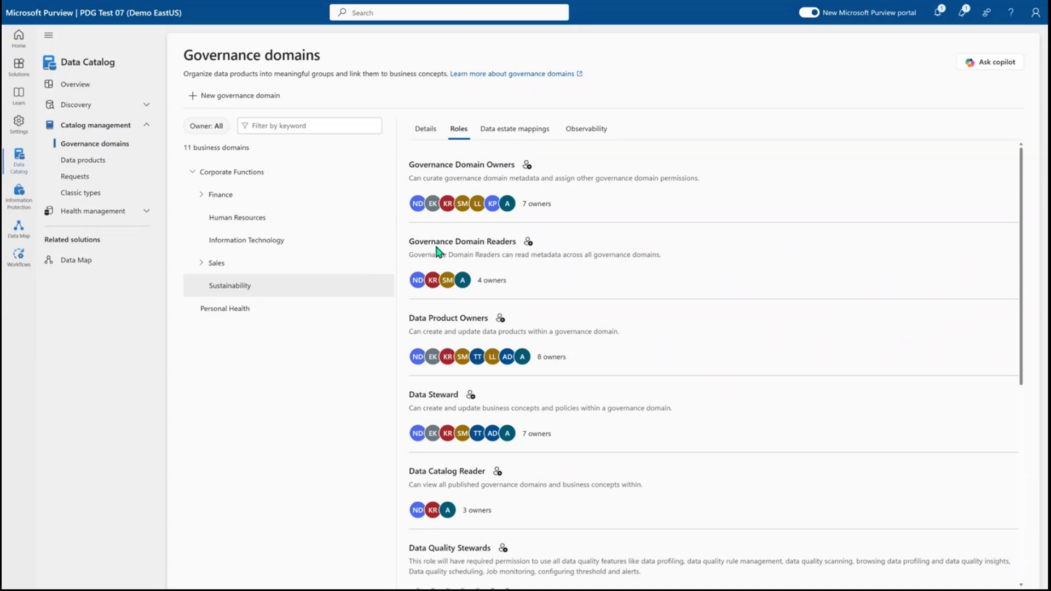
- Show the Observability map of Sustainability's data products and their assets under Corporate Functions
click(582, 132)
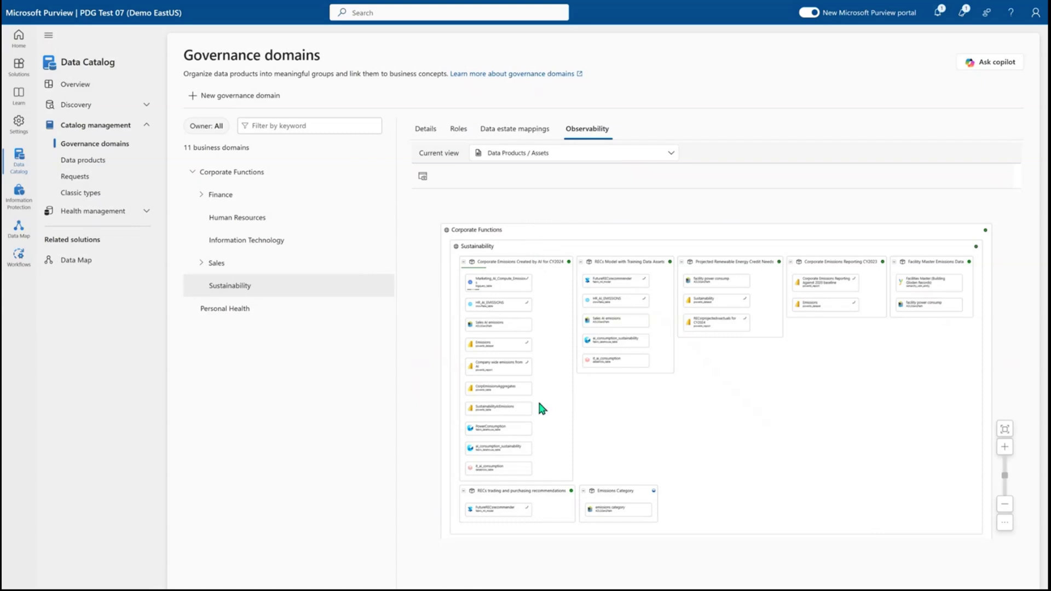
- Inspect Corporate Emissions Created by AI for CY2024 and its Marketing_AI_Compute_Emissions asset, then return to Details
click(542, 294)
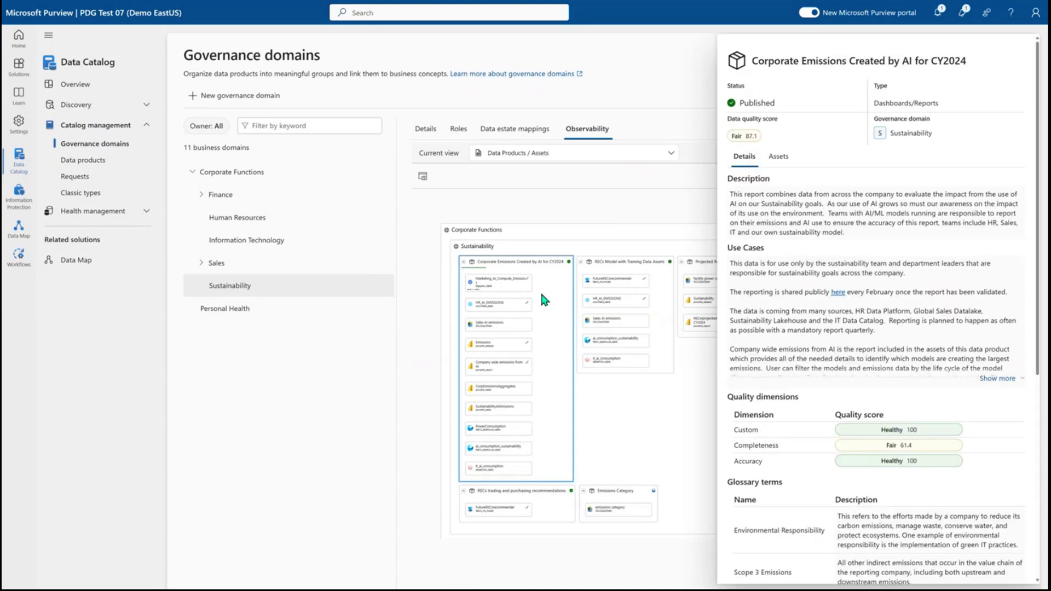
click(512, 292)
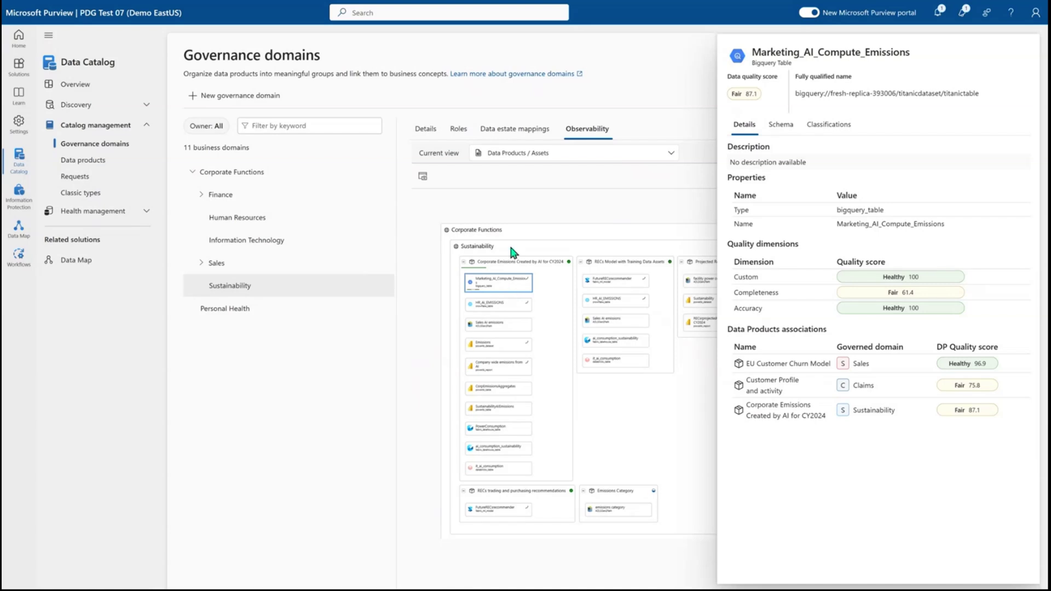
click(425, 129)
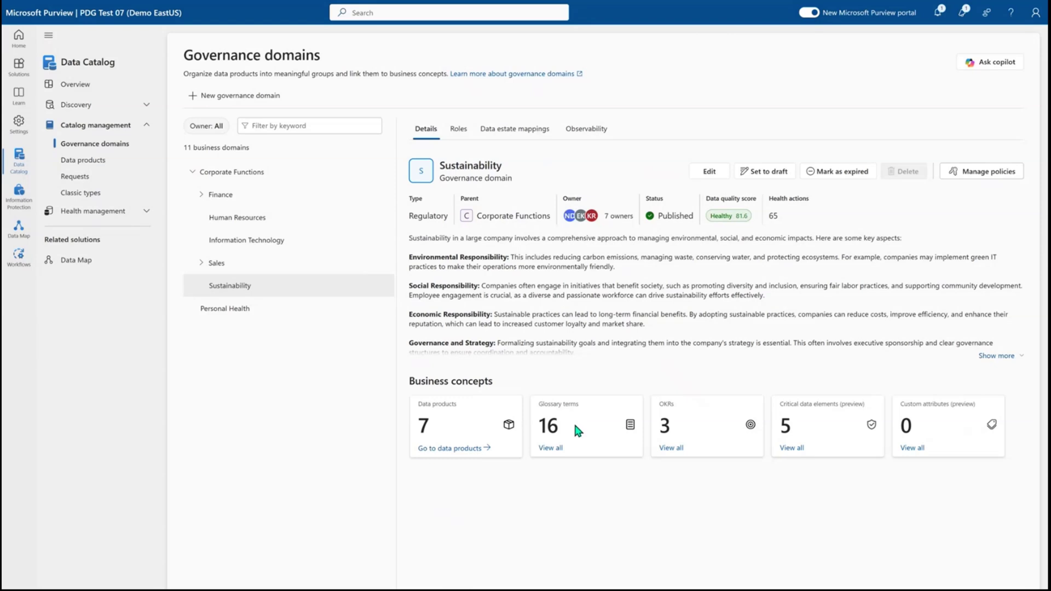
- Open the Corporate Emissions Created by AI for CY2024 data product from Sustainability's data products list
click(458, 448)
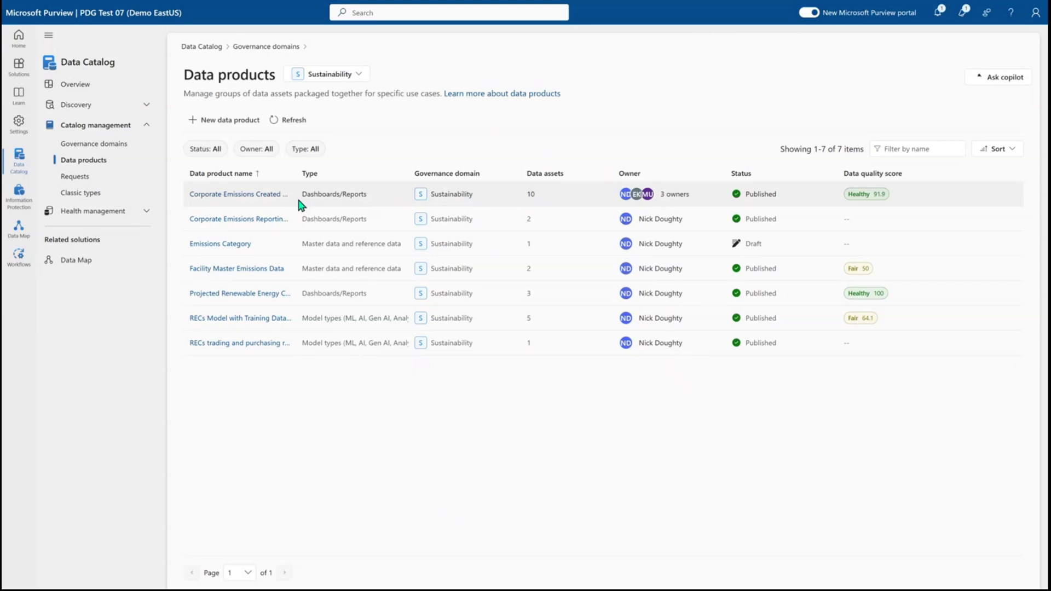
click(265, 198)
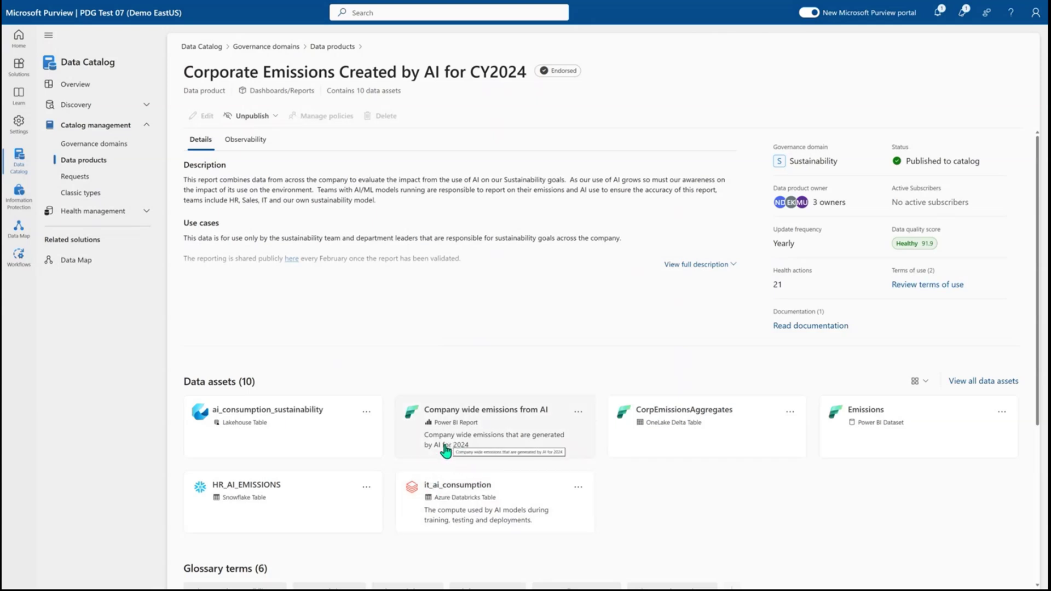
- Open the HR_AI_EMISSIONS page to review its 7 columns, 66.66 quality score and lineage
click(309, 502)
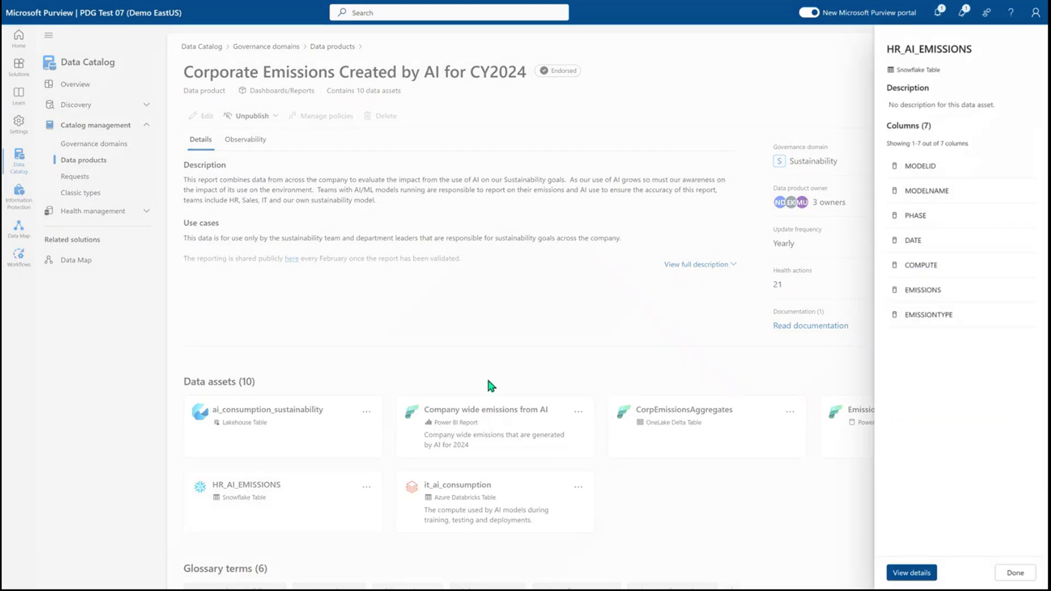
click(907, 573)
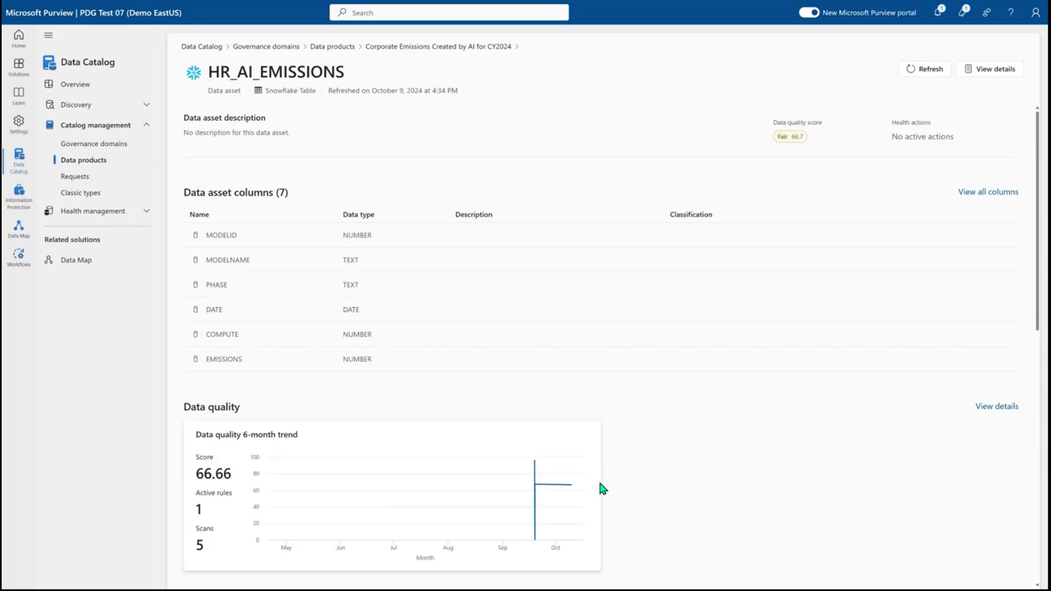
scroll(602, 487, down, 3)
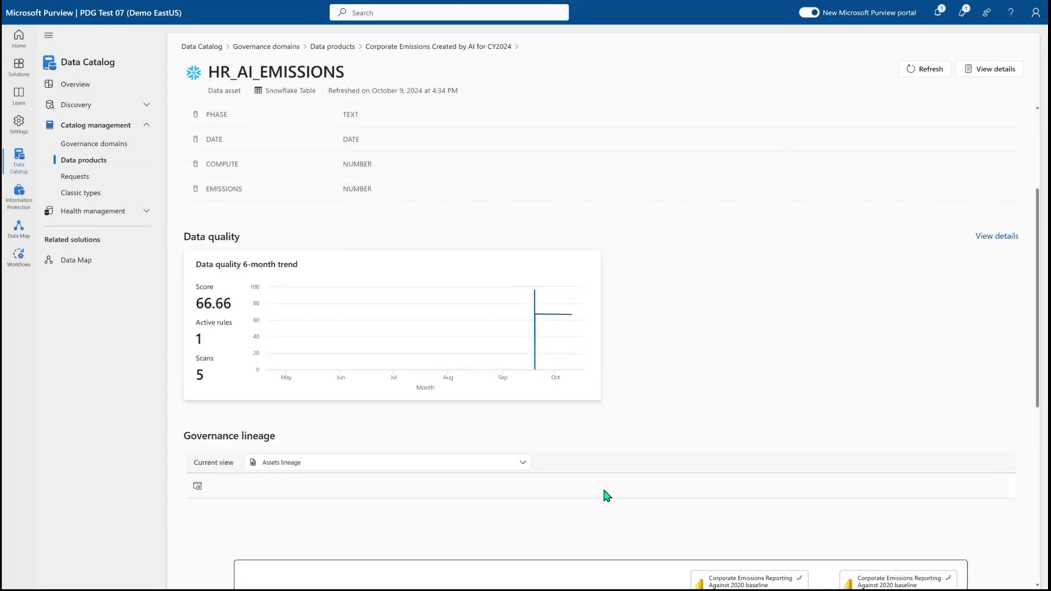
scroll(617, 479, down, 2)
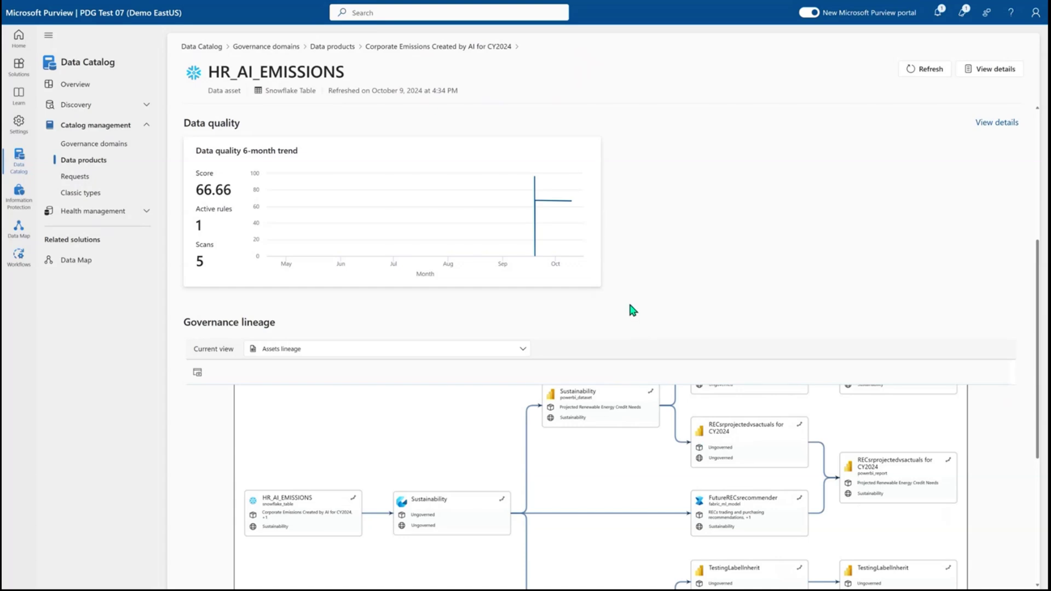
scroll(630, 307, up, 5)
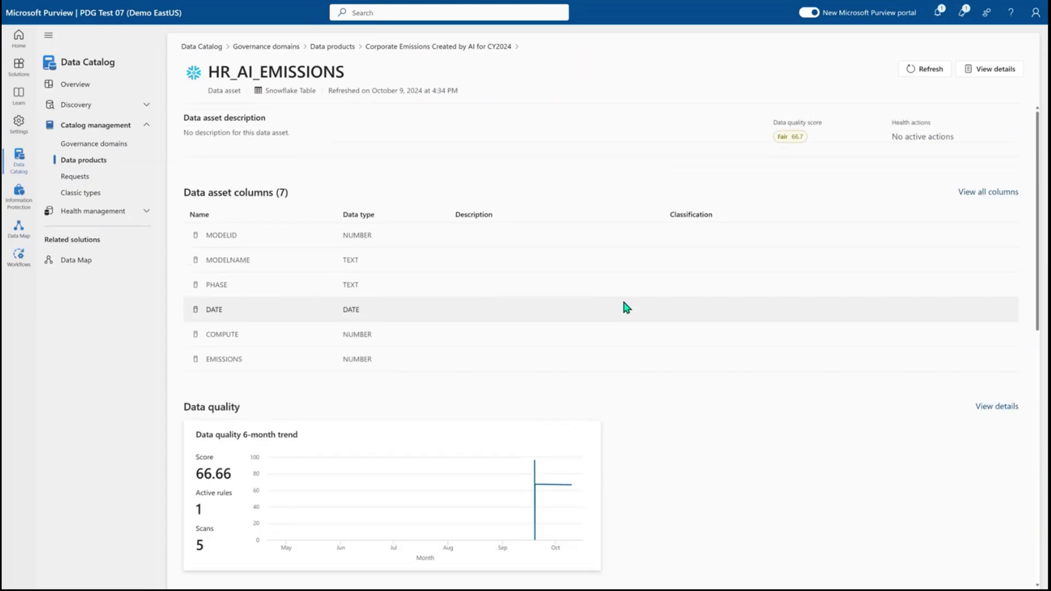
click(425, 47)
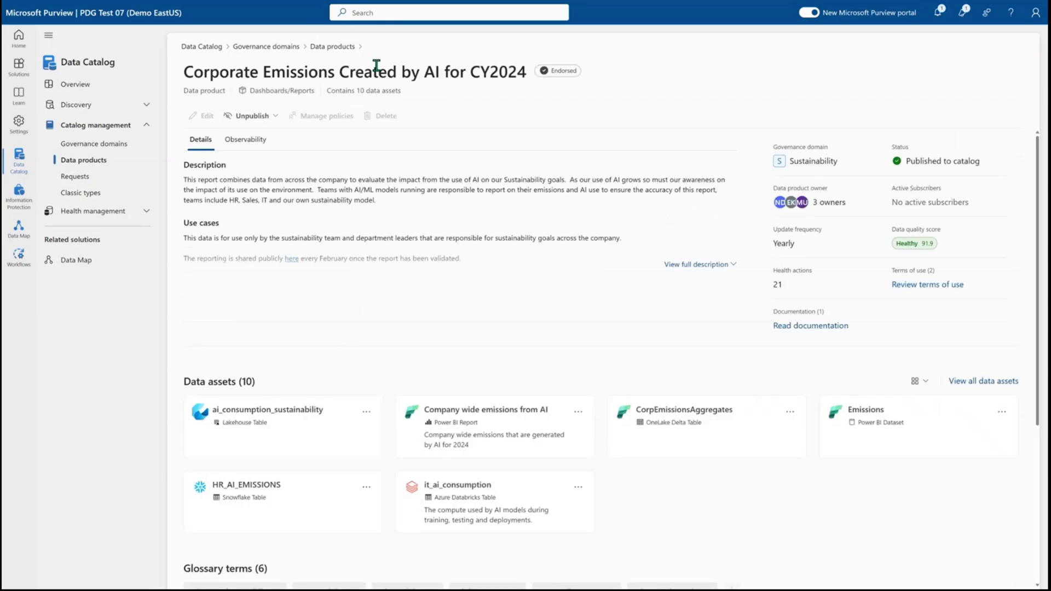
scroll(387, 339, down, 2)
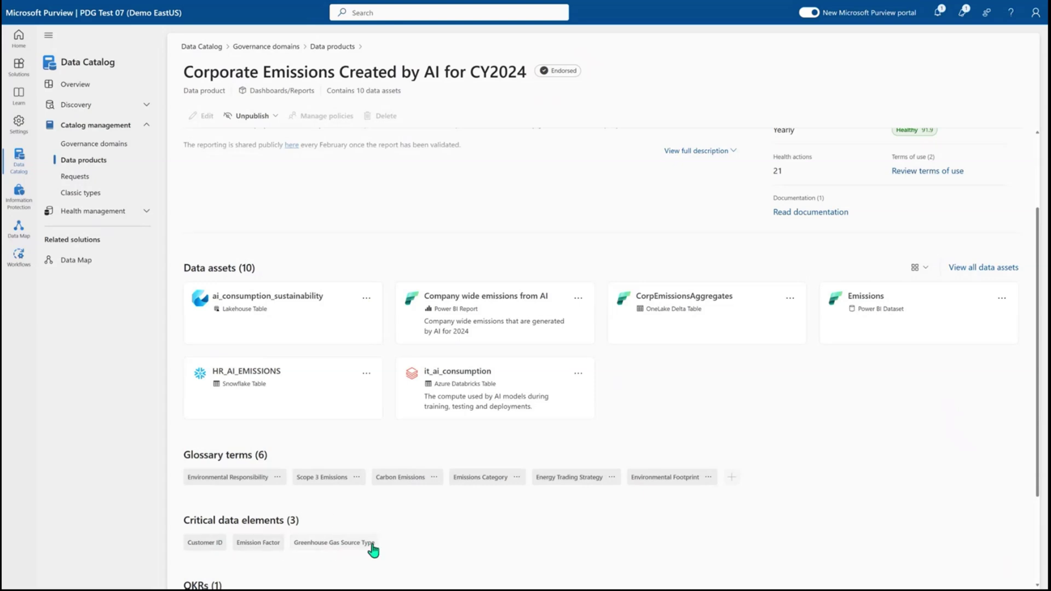
scroll(399, 540, down, 1)
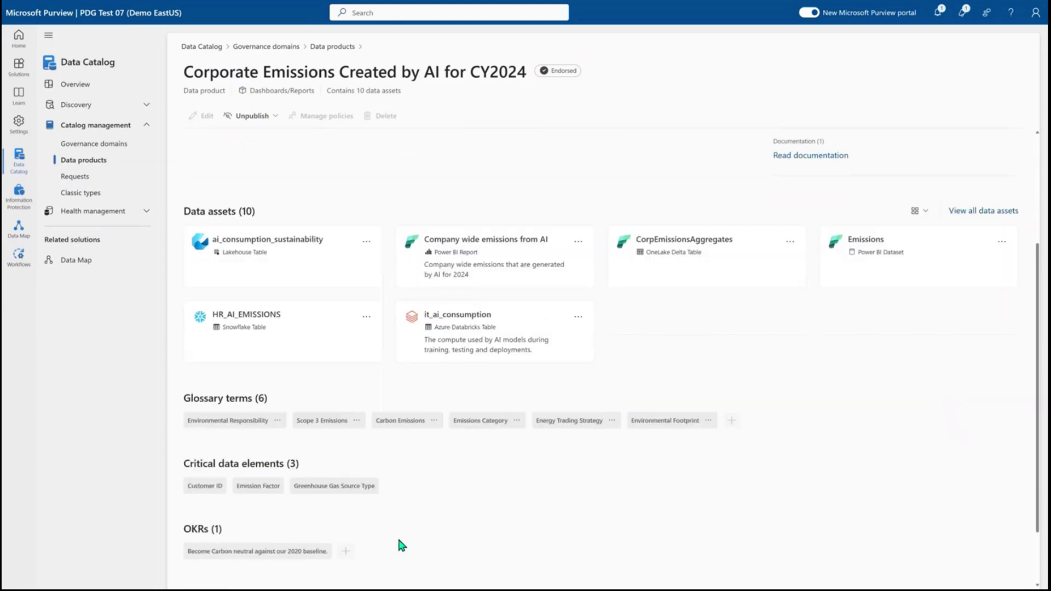
scroll(395, 388, up, 3)
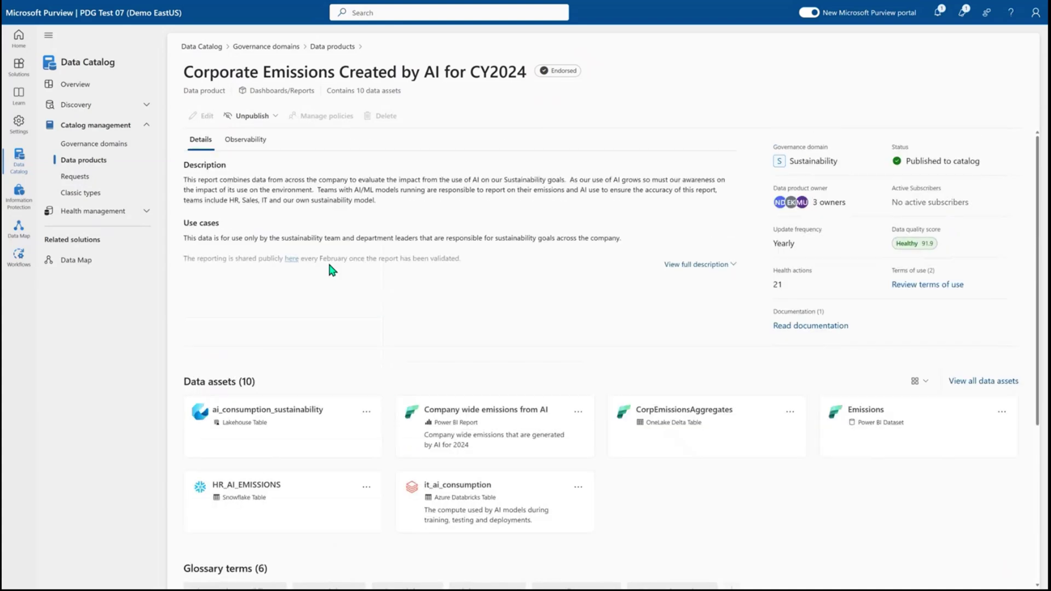
- Open the Carbon Emissions glossary term's related items: 2 related terms, 8 data products, 1 critical data element
click(334, 47)
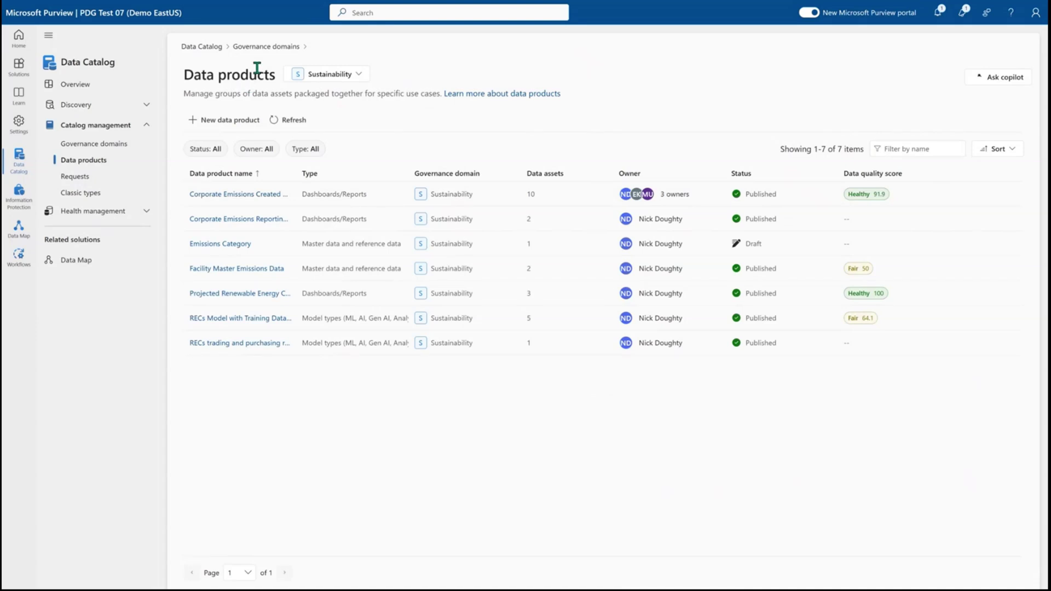
click(275, 47)
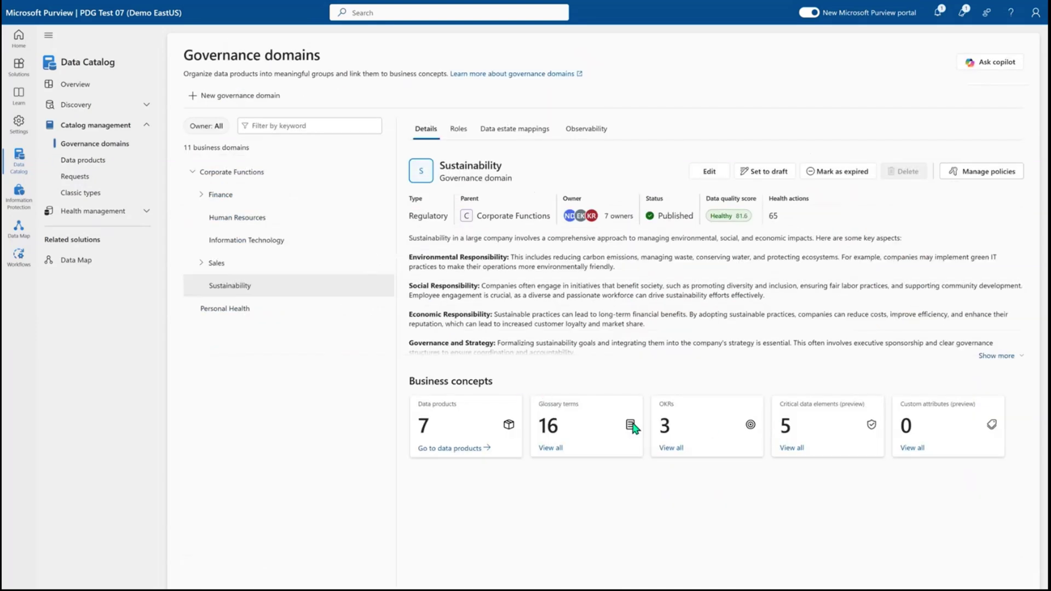
click(556, 447)
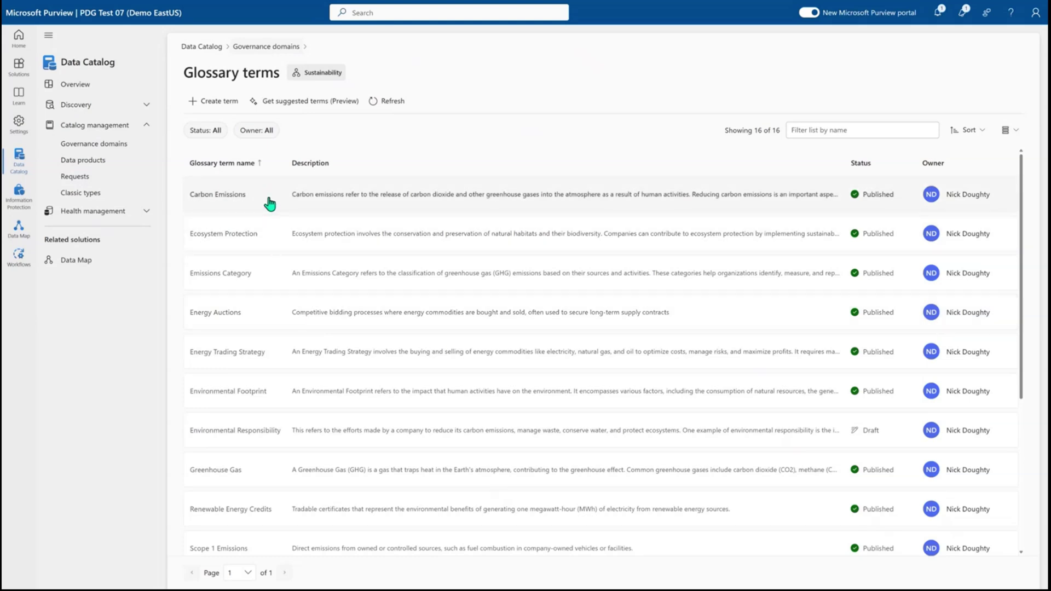
click(270, 213)
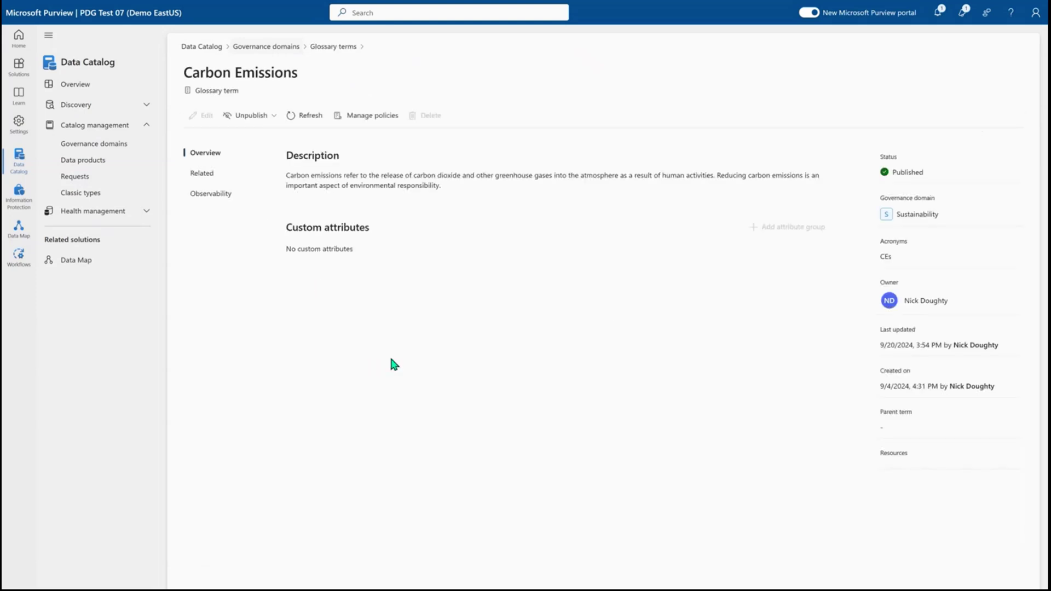
click(211, 175)
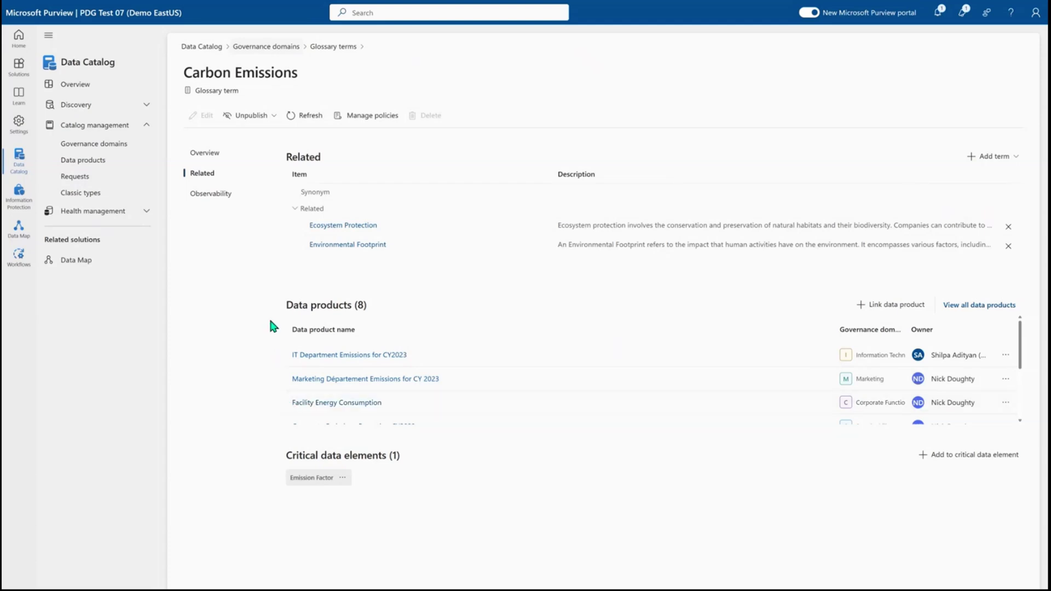
- Generate 10 AI-suggested glossary terms, dismiss them unadded, and return to the Sustainability domain overview
click(331, 48)
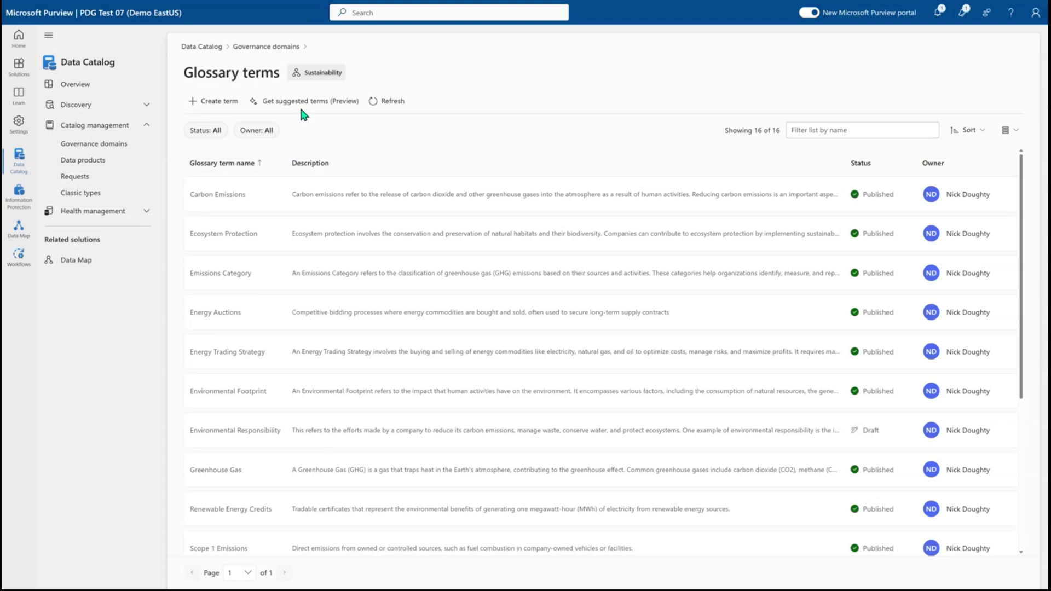
click(301, 103)
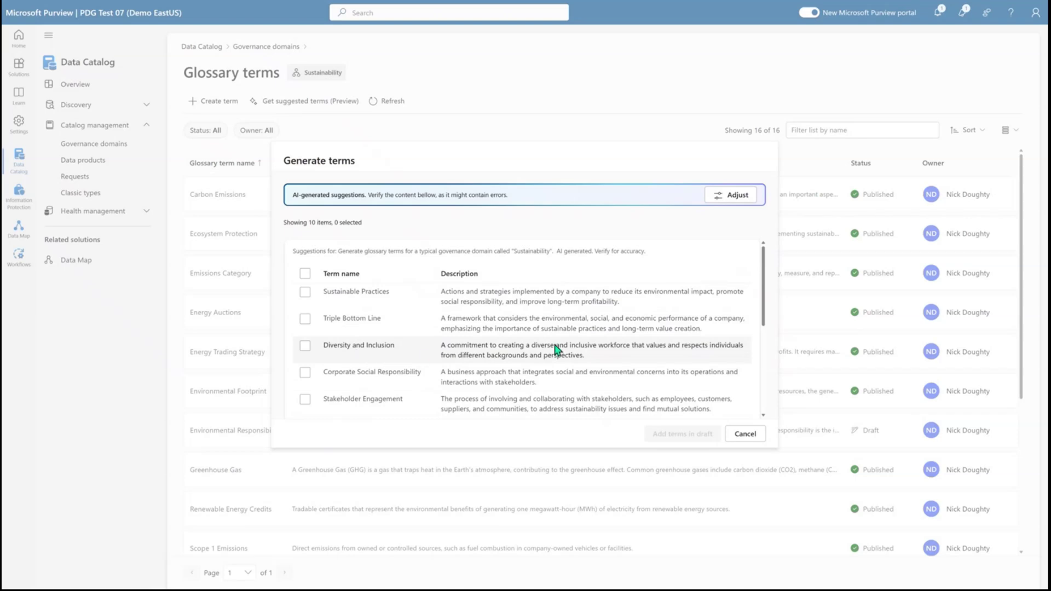
click(743, 433)
click(284, 47)
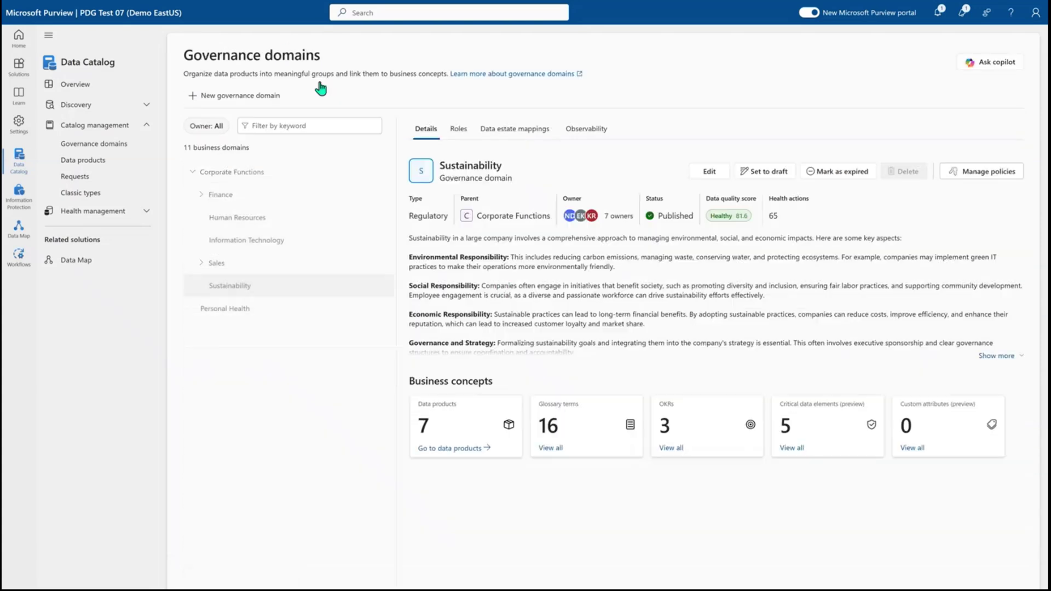
- List Sustainability's 3 OKRs: two Behind and Published, one On track in Draft
click(672, 447)
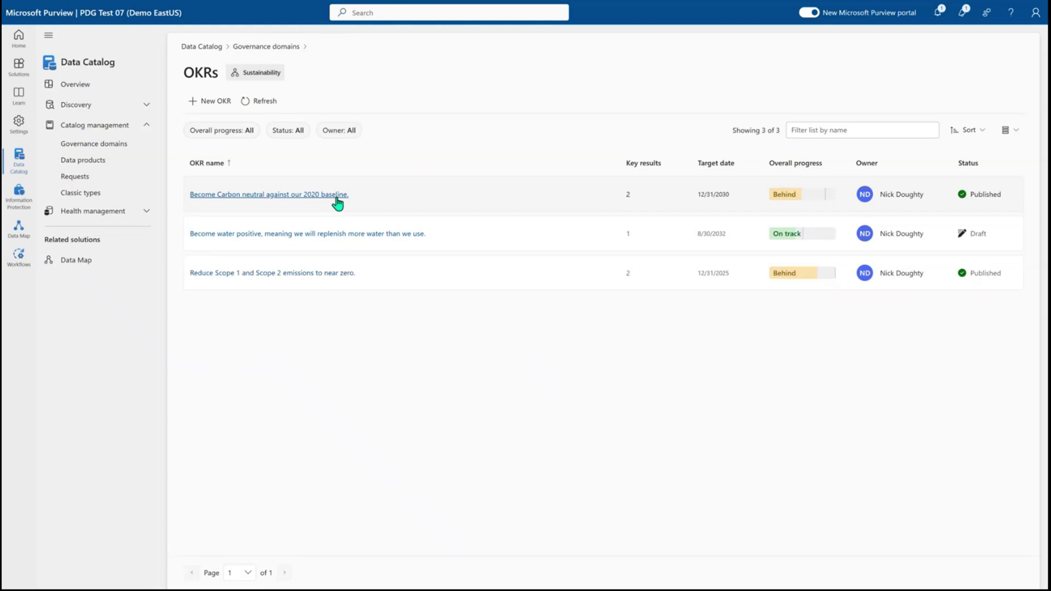
click(336, 194)
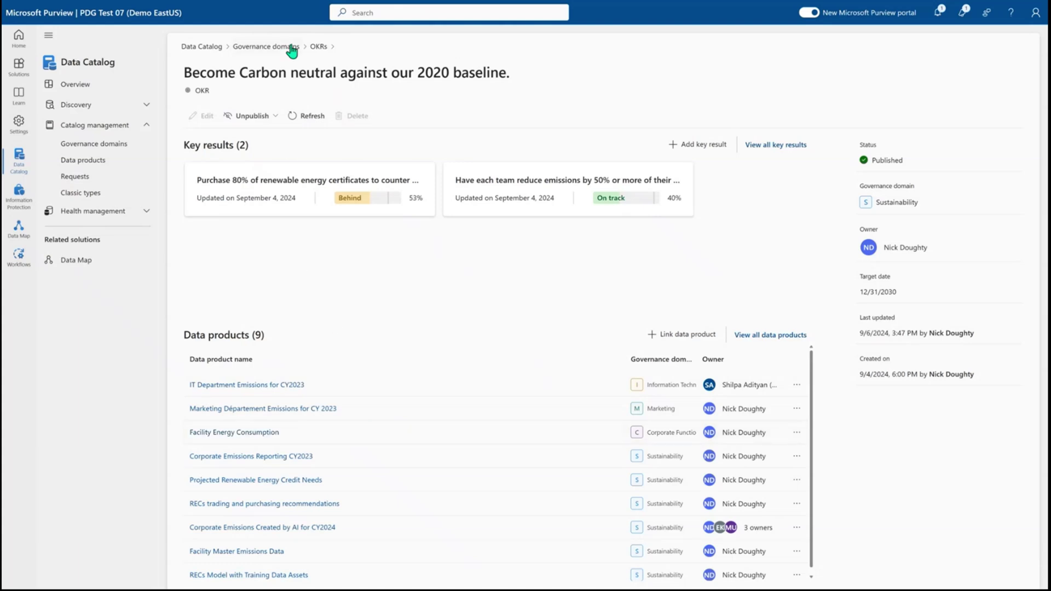
- Return to the Sustainability domain page and list its 5 critical data elements, such as Emission Factor
click(318, 48)
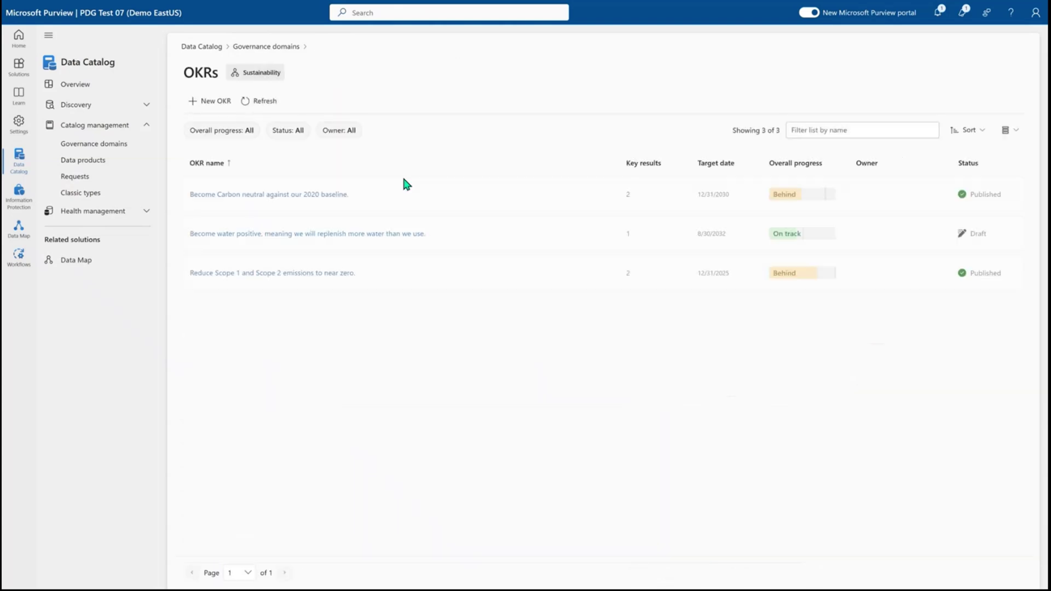
scroll(280, 58, down, 1)
click(279, 54)
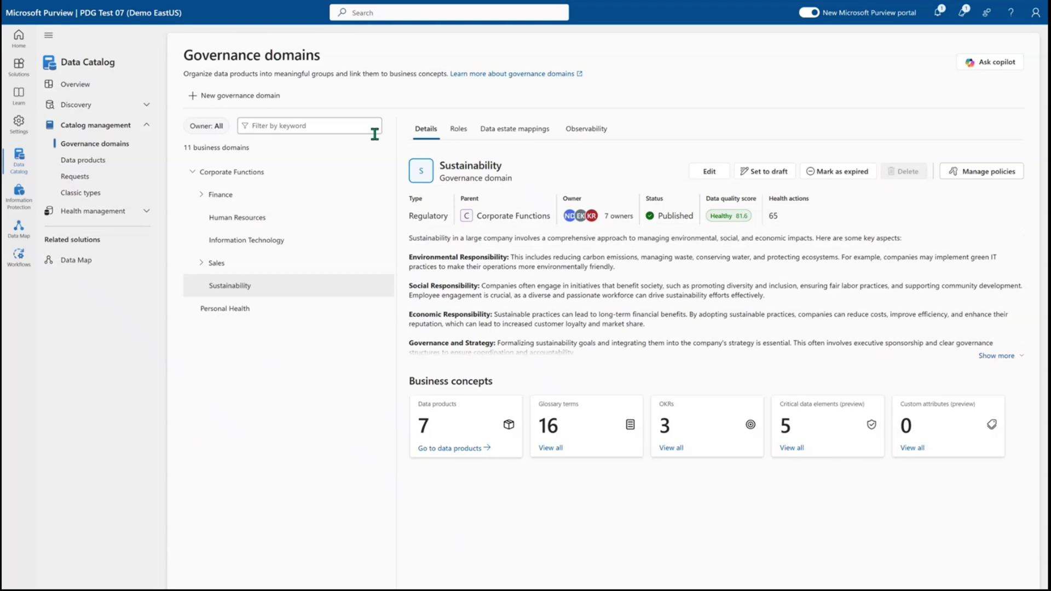
click(794, 449)
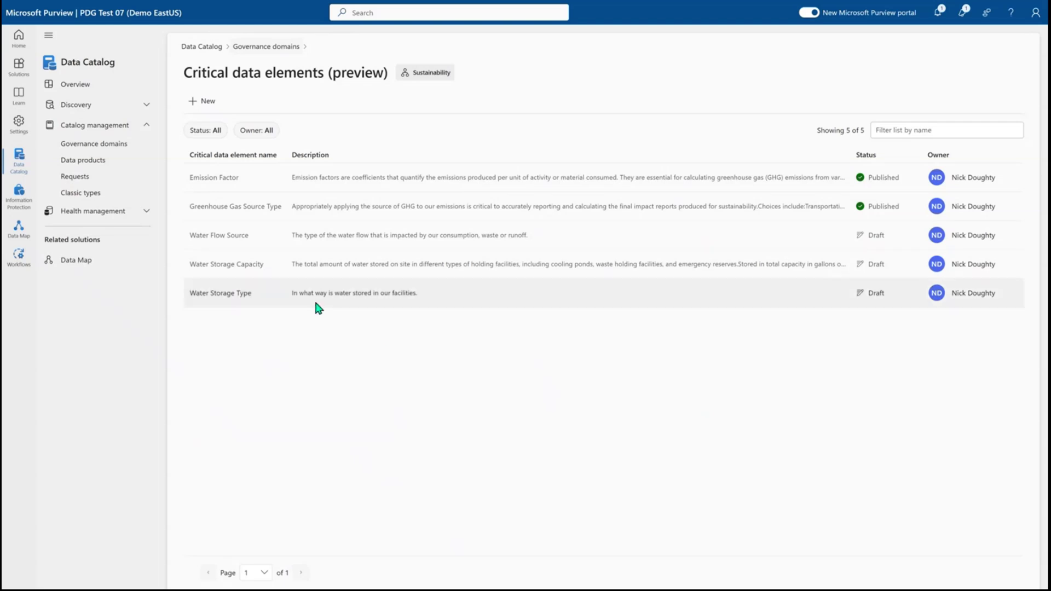
- Open Emission Factor and check its description, 6 mapped columns and linked glossary term
click(277, 189)
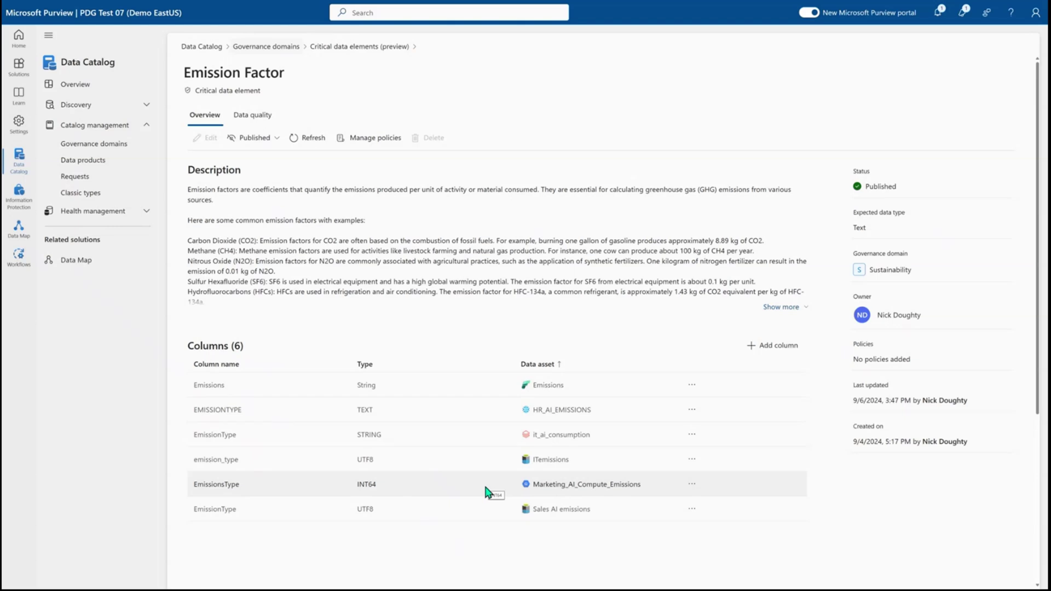
scroll(449, 552, down, 1)
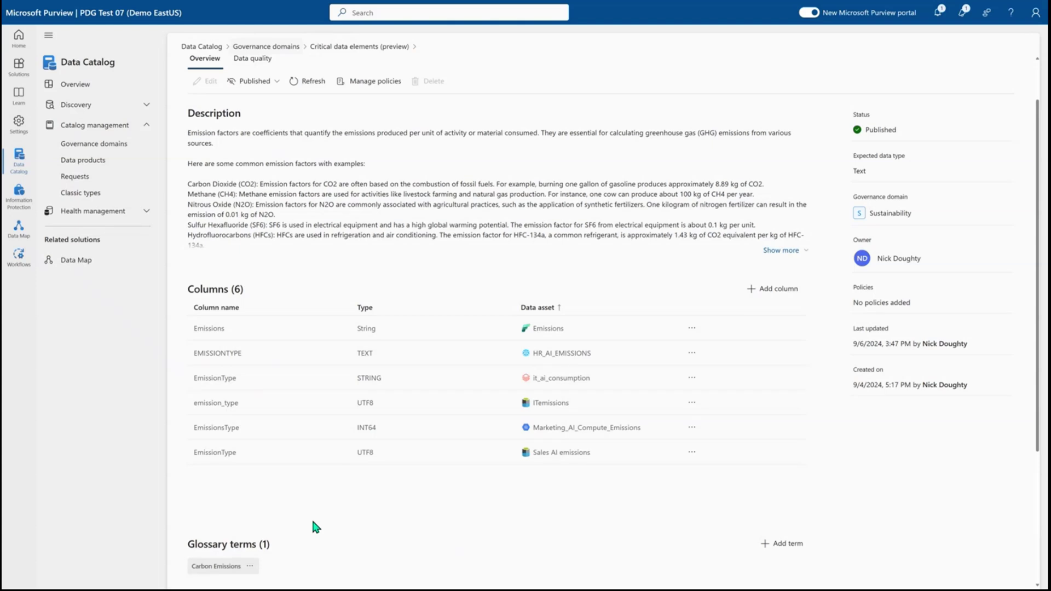
scroll(313, 522, up, 2)
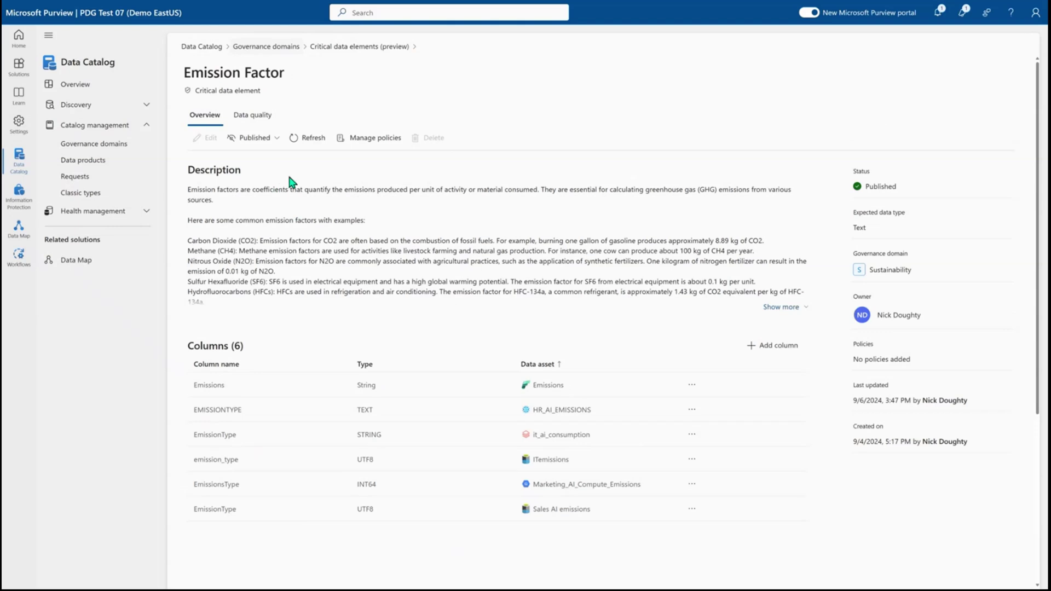
click(262, 122)
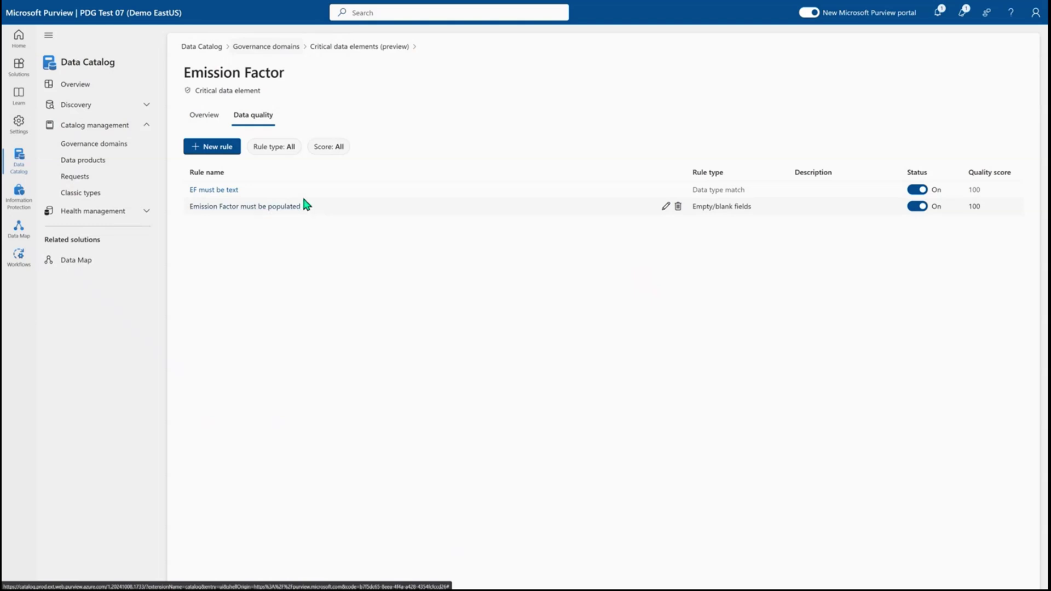
click(209, 126)
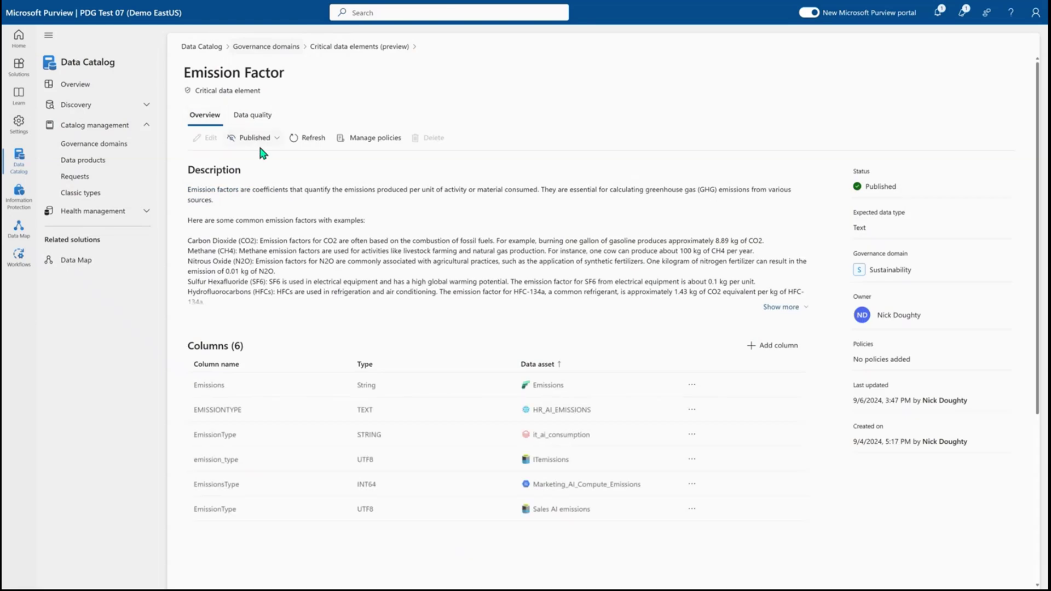
- Save an Emission Factor access policy requiring manager approval, then review its 6 associated data products
click(359, 145)
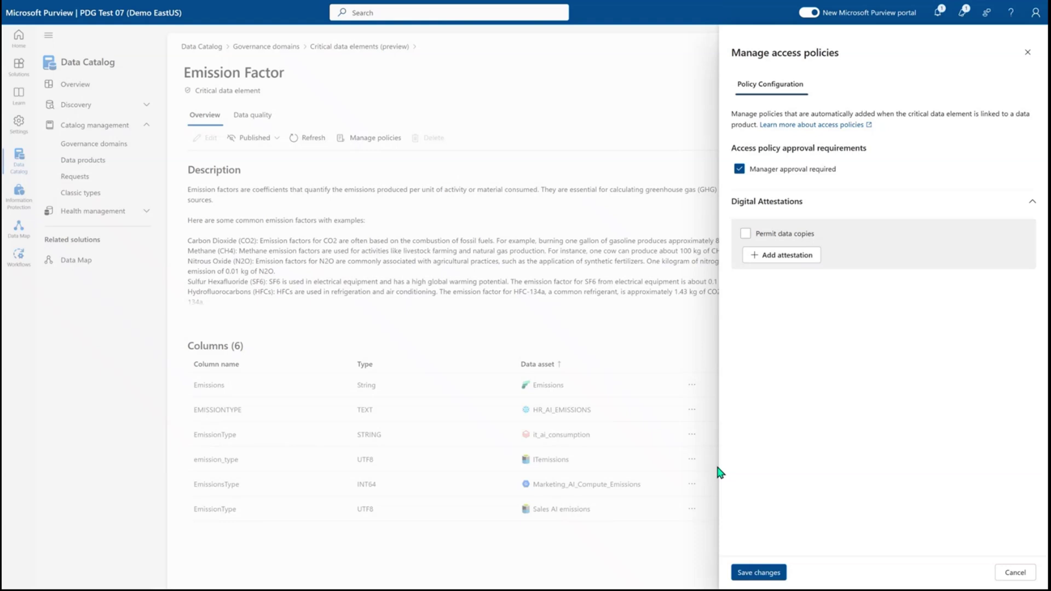
click(747, 572)
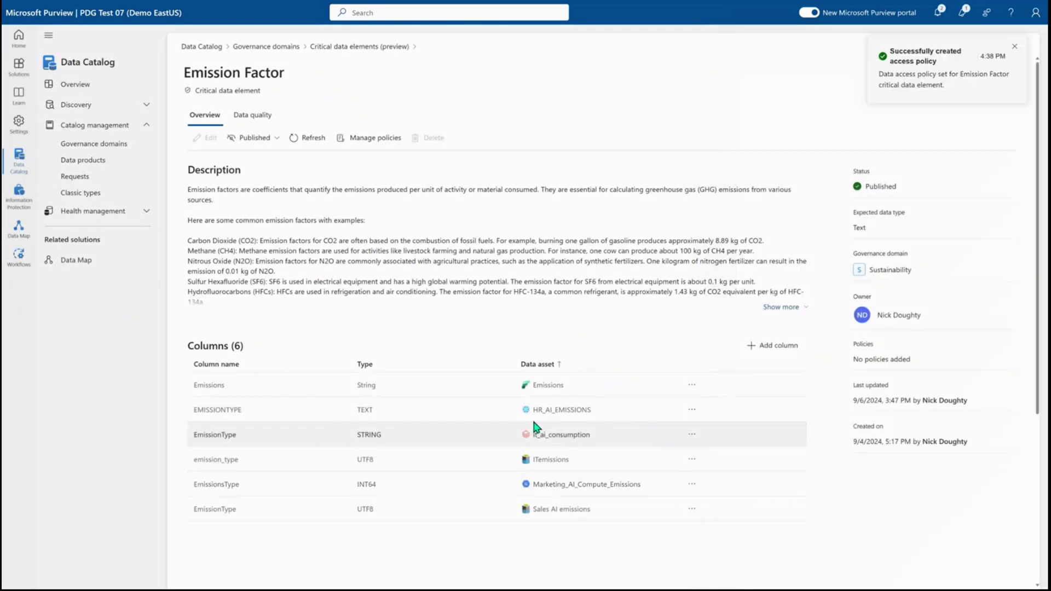
scroll(481, 534, down, 5)
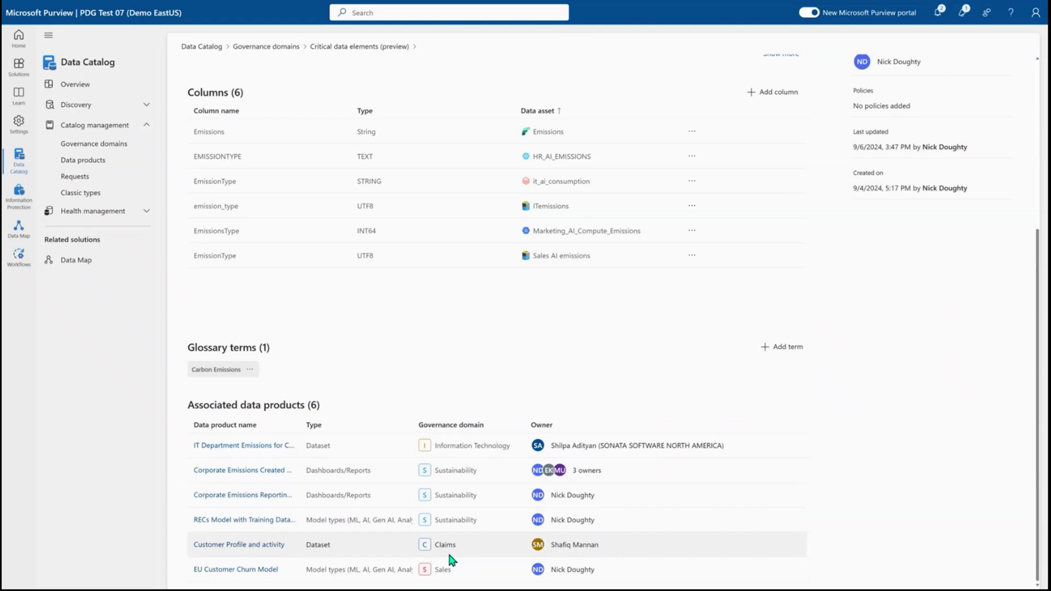
- Save the Sustainability domain's access policy: manager approval not required, data copies not permitted
scroll(303, 306, up, 5)
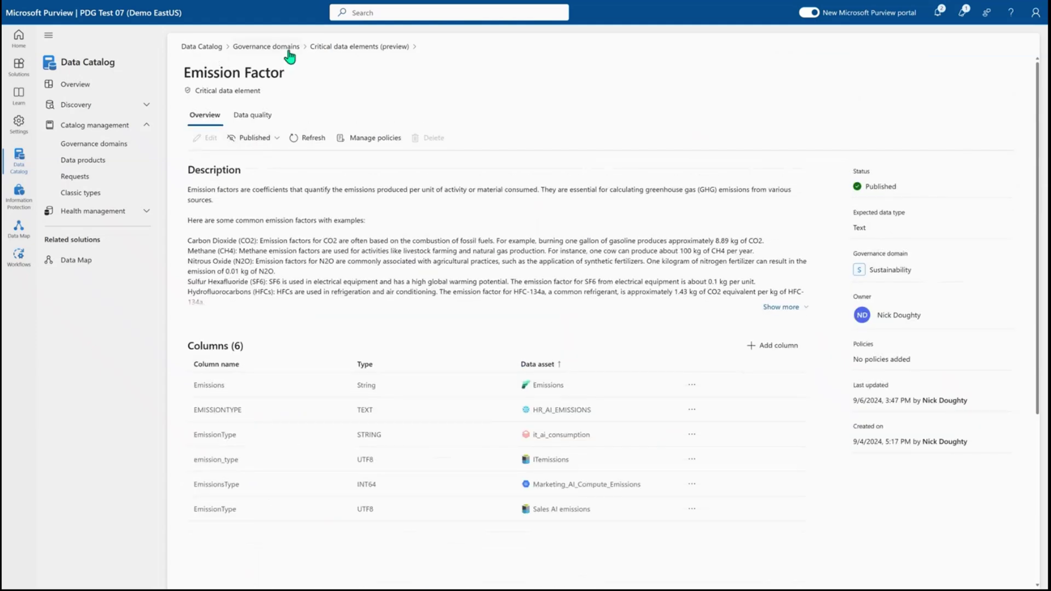
click(288, 50)
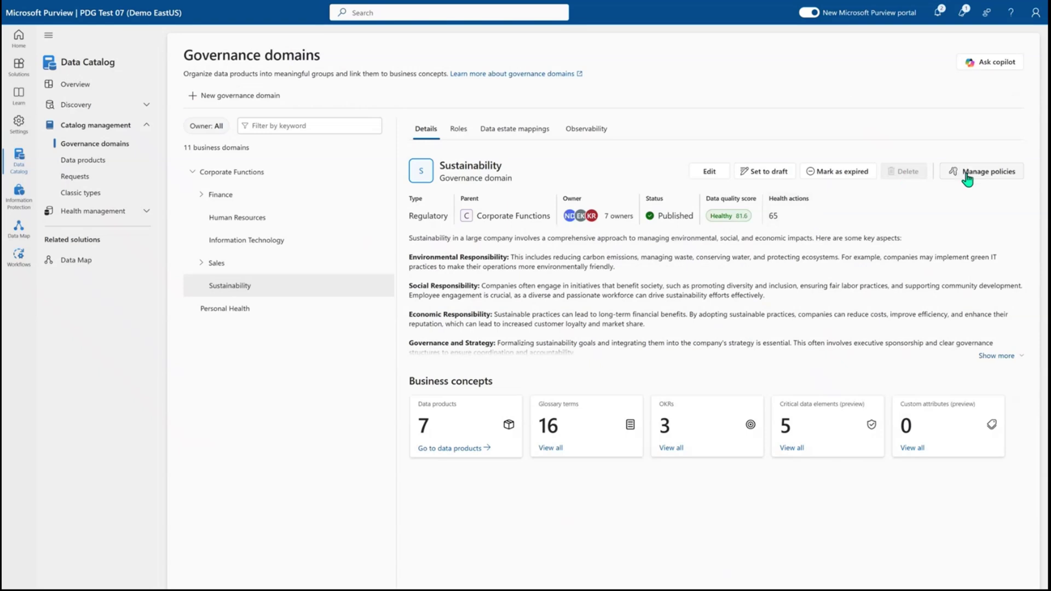
click(966, 173)
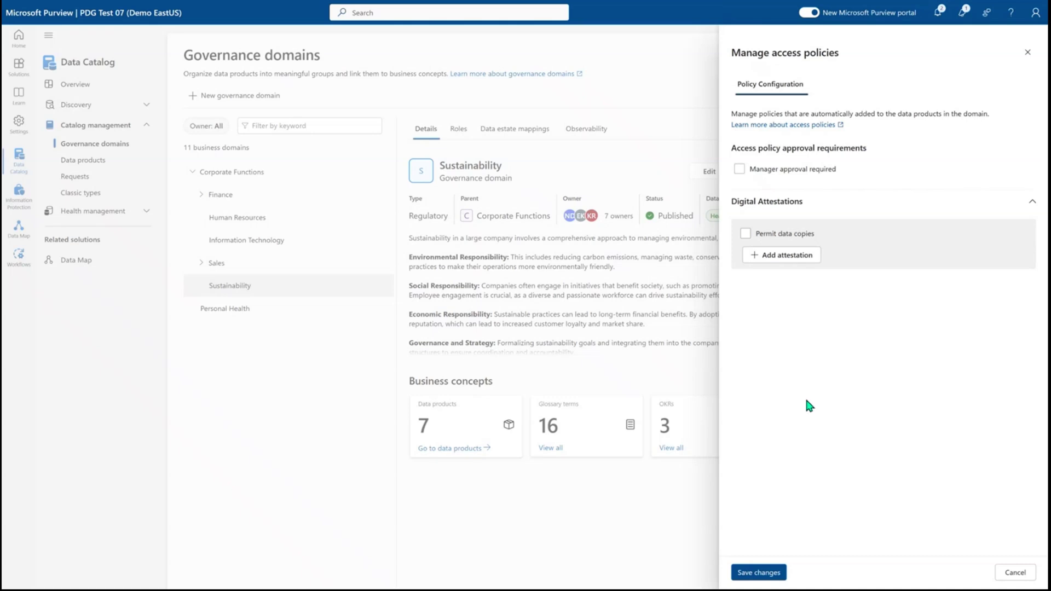
click(759, 571)
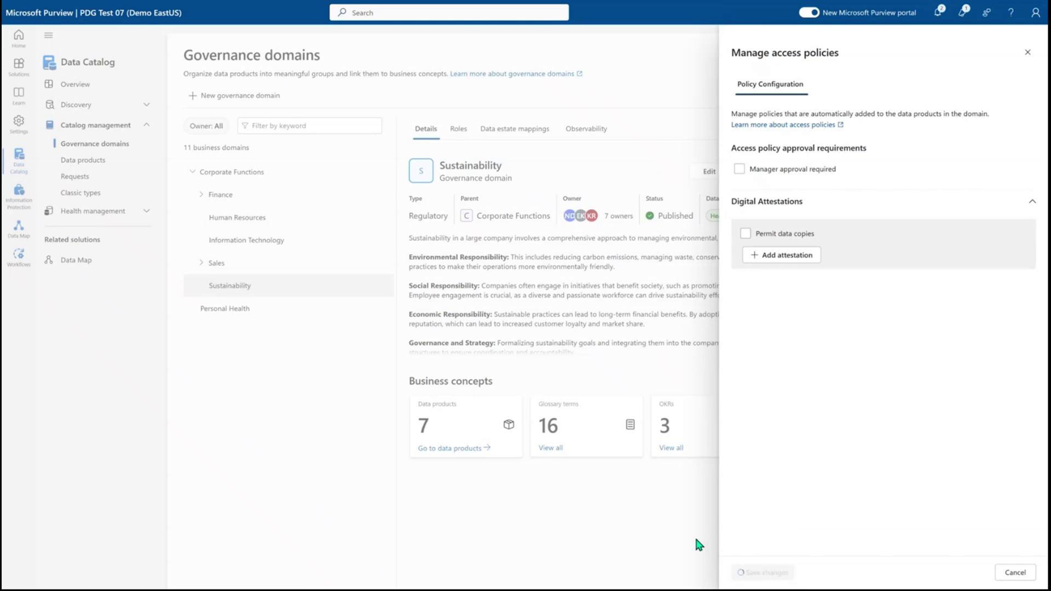